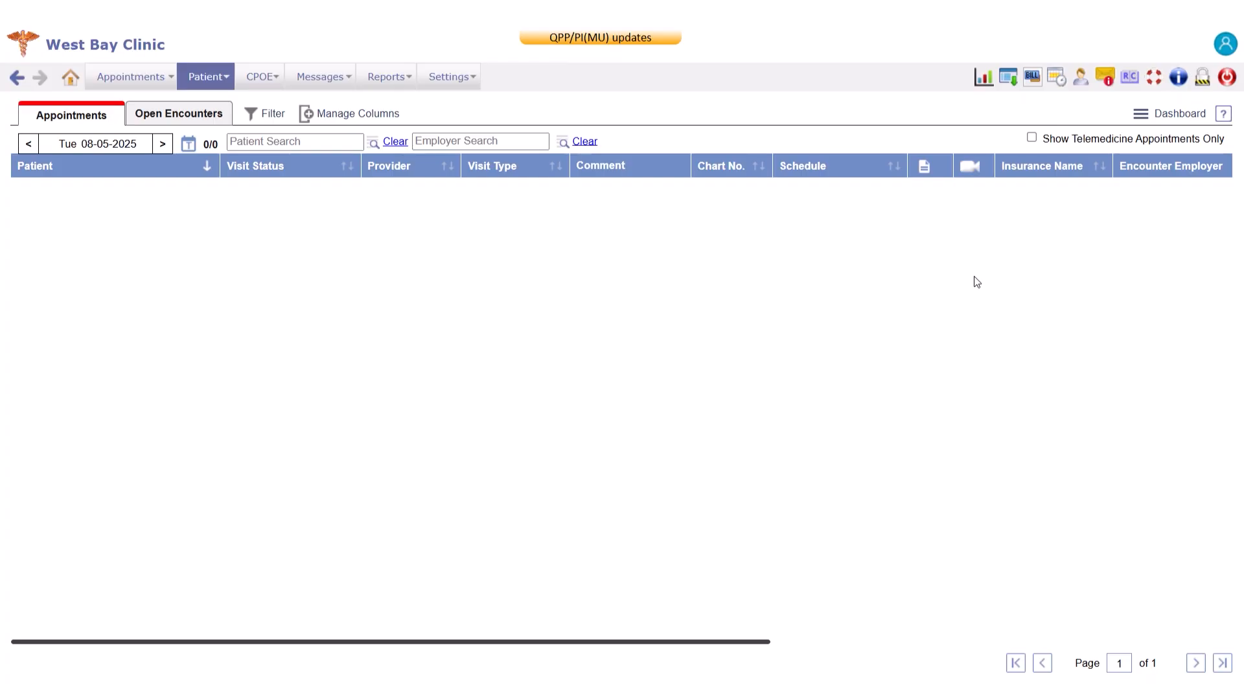
# Open the registration record of the second patient matching a first-name search, and bring up its Deny/Allow Access settings.
pyautogui.click(208, 77)
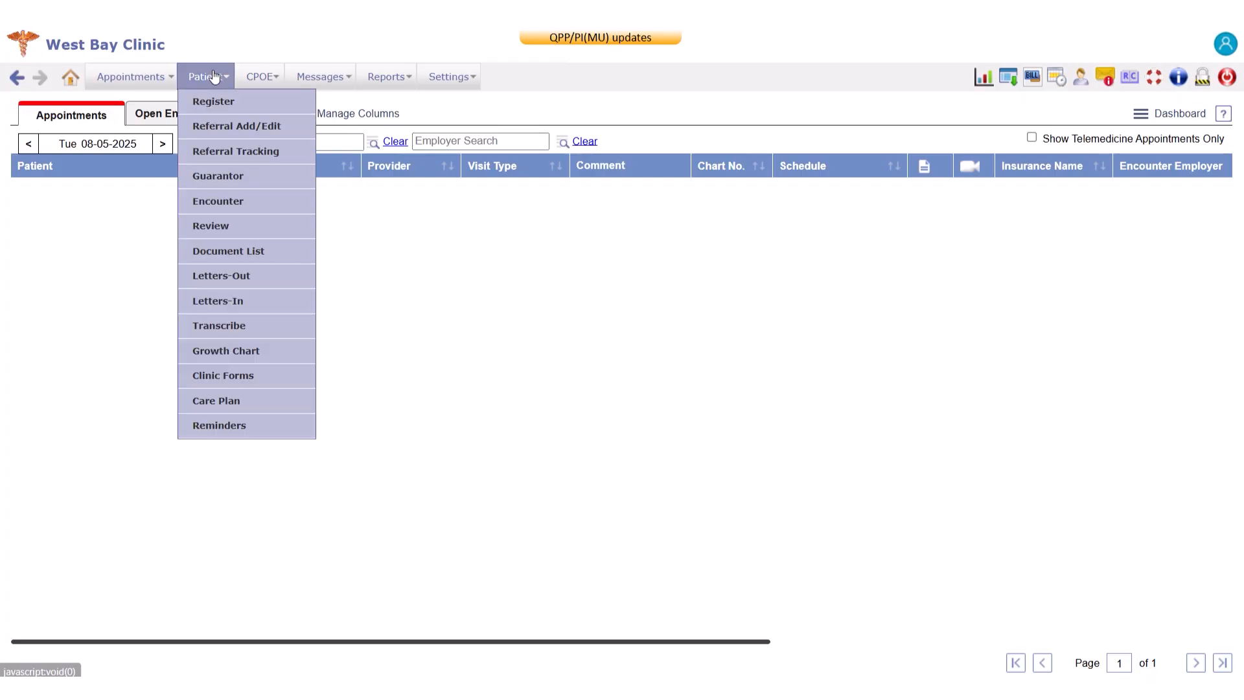
pyautogui.click(227, 108)
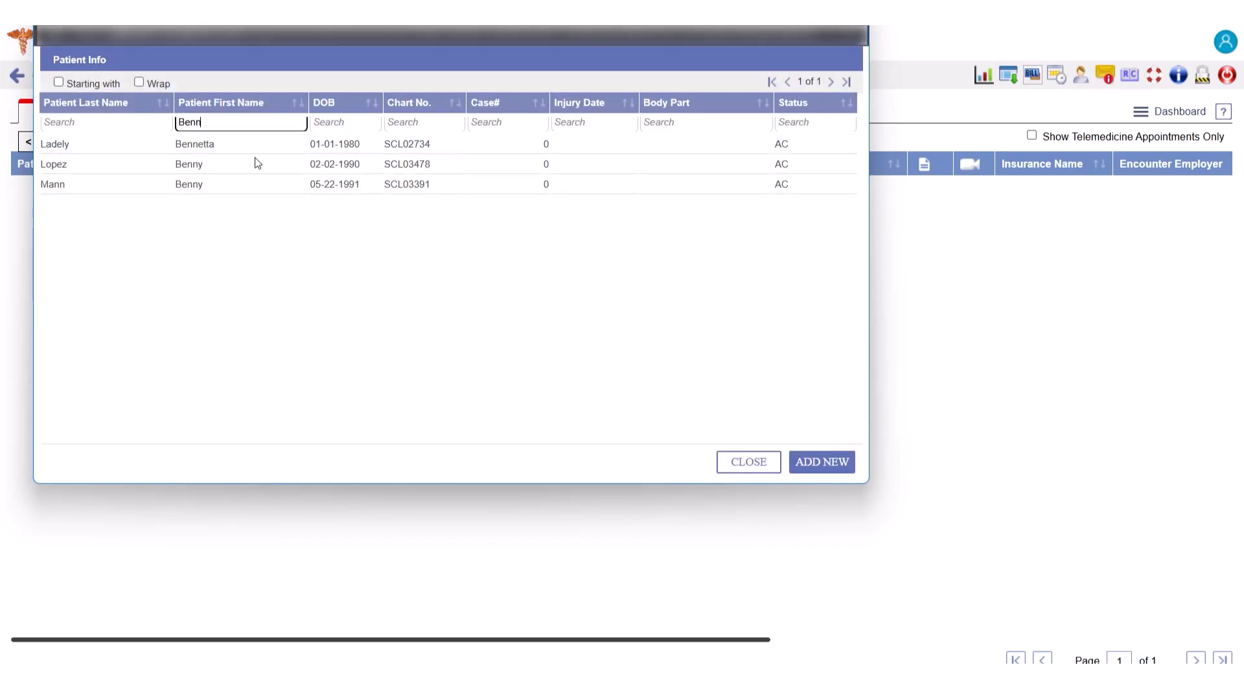
pyautogui.click(257, 164)
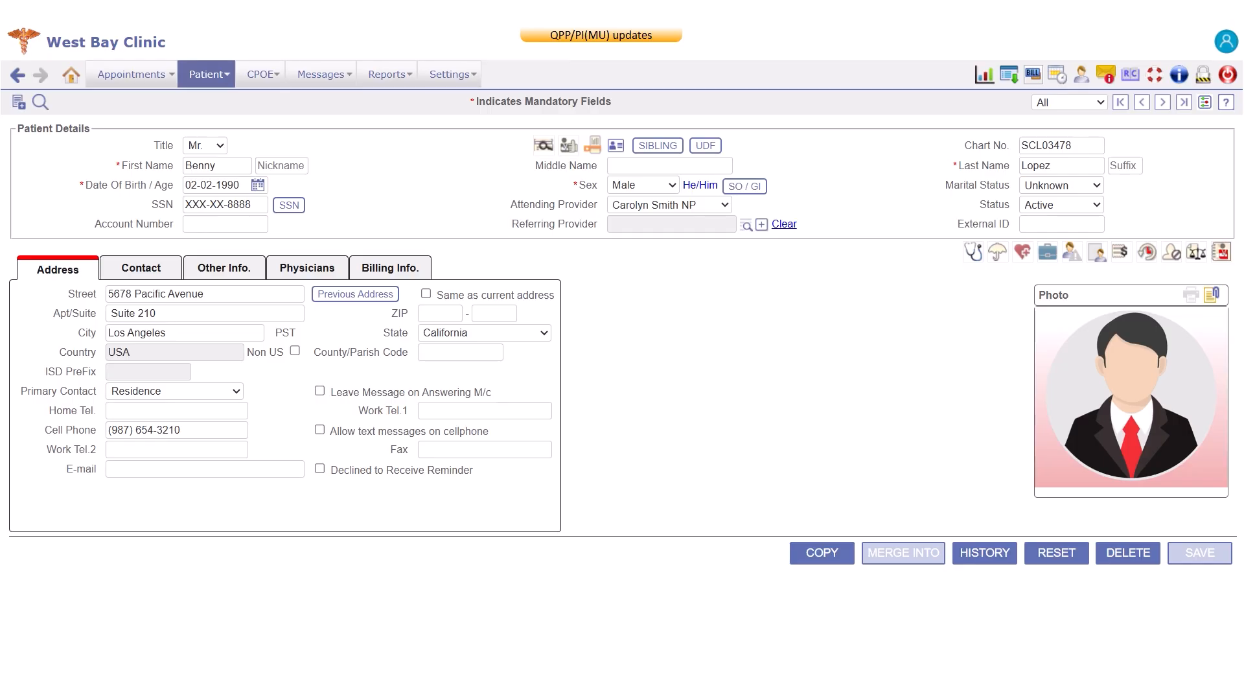
pyautogui.click(1173, 253)
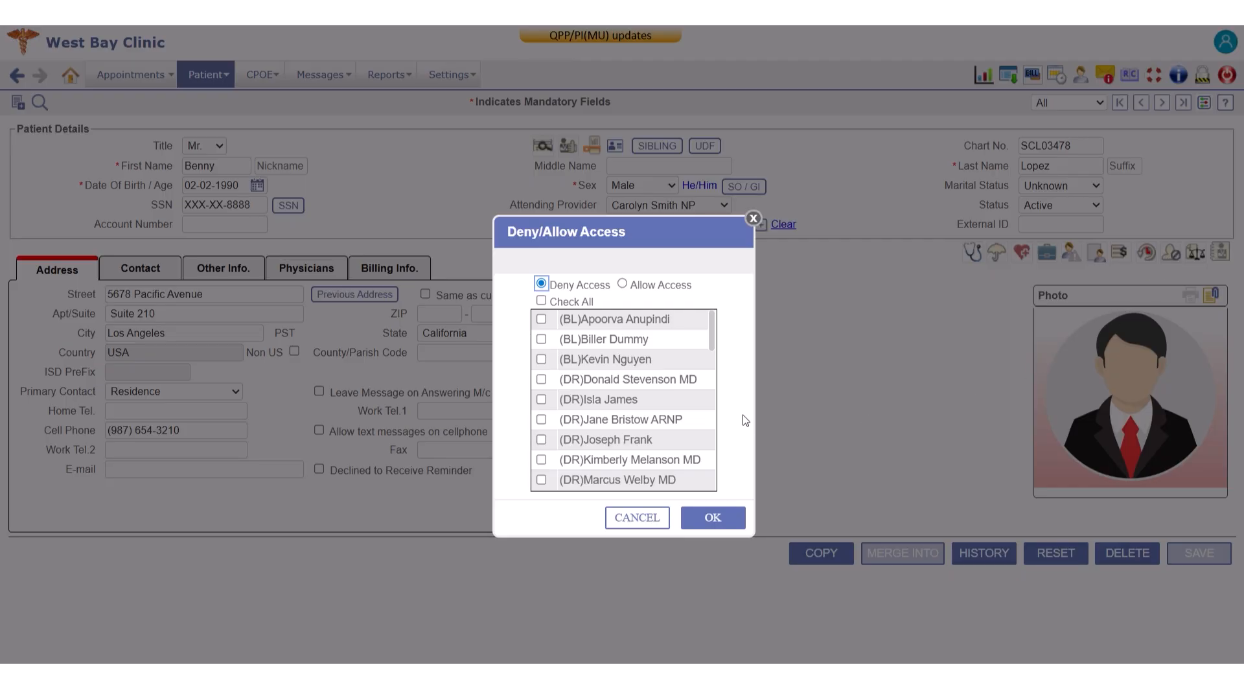
# Mark several individual billing, doctor, MA, RN and staff users for denied access to the patient's record.
pyautogui.click(542, 340)
pyautogui.scroll(-1, 544, 347)
pyautogui.click(541, 341)
pyautogui.scroll(-3, 542, 343)
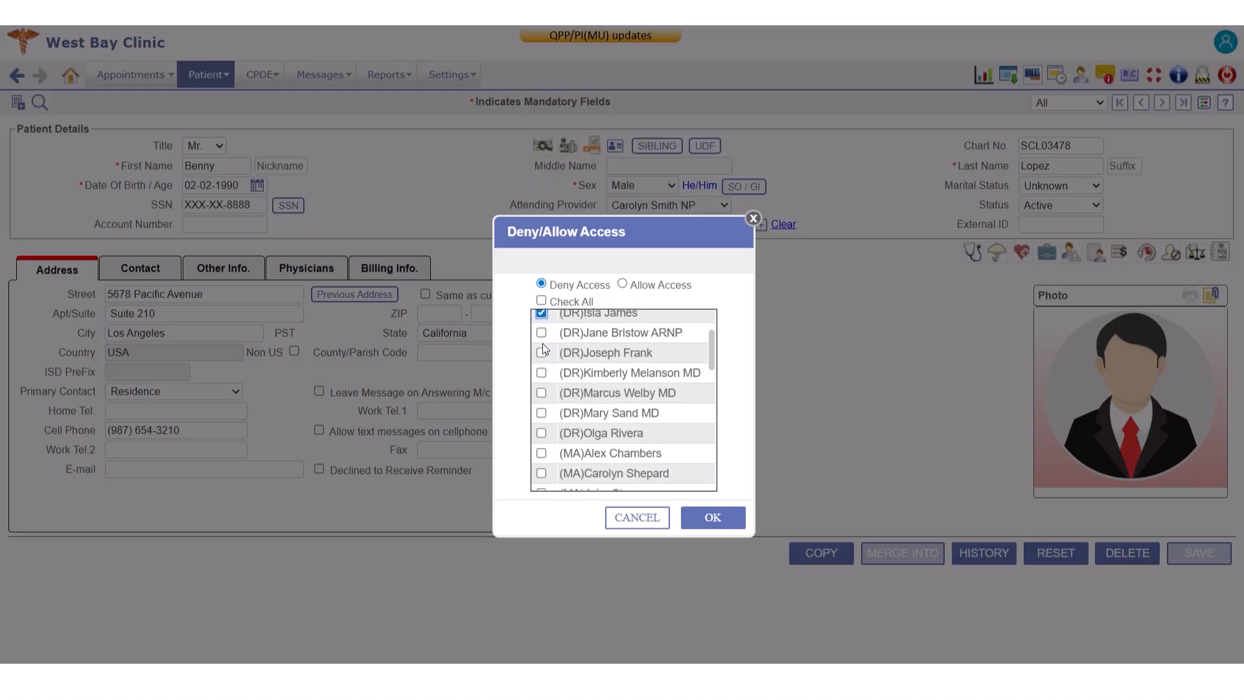
pyautogui.click(541, 385)
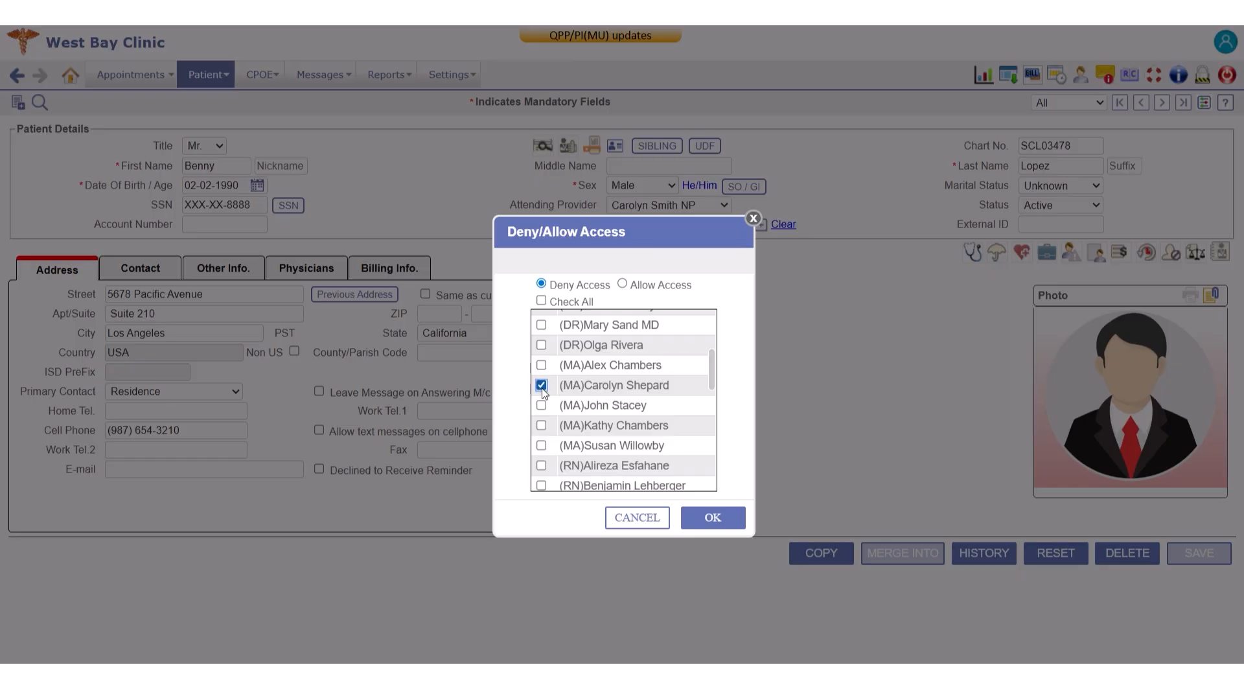
pyautogui.scroll(-1, 543, 407)
pyautogui.click(541, 407)
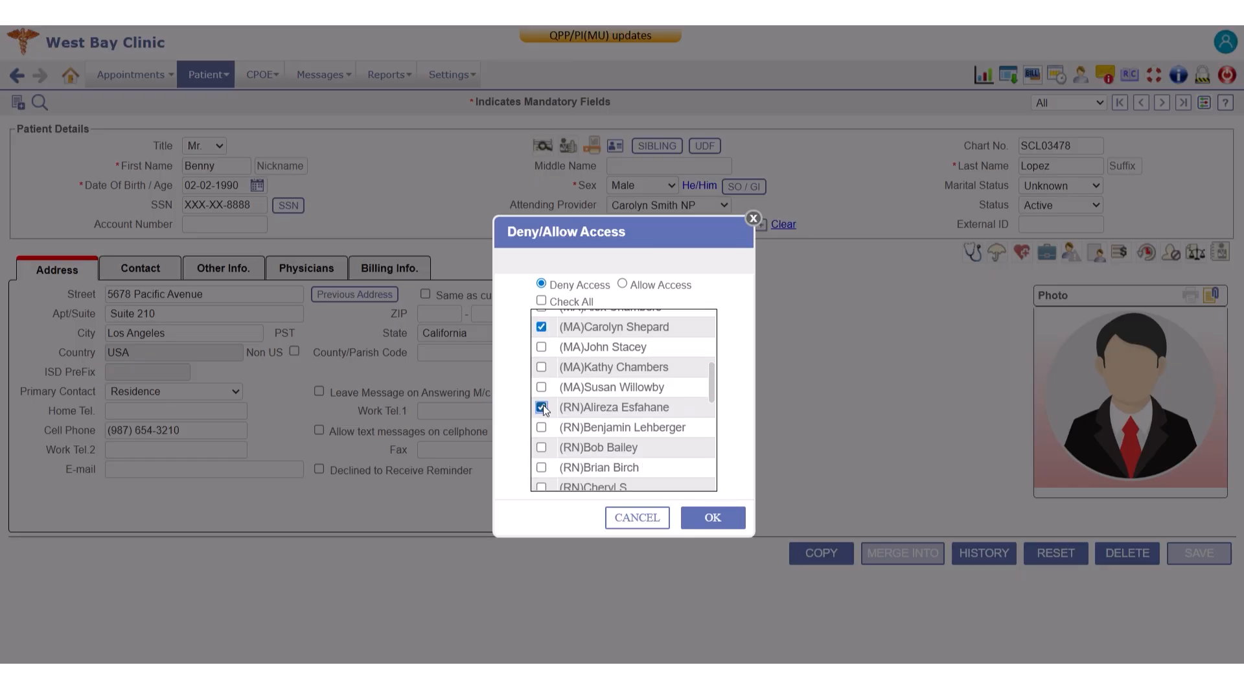
pyautogui.scroll(-3, 543, 409)
pyautogui.scroll(-1, 542, 409)
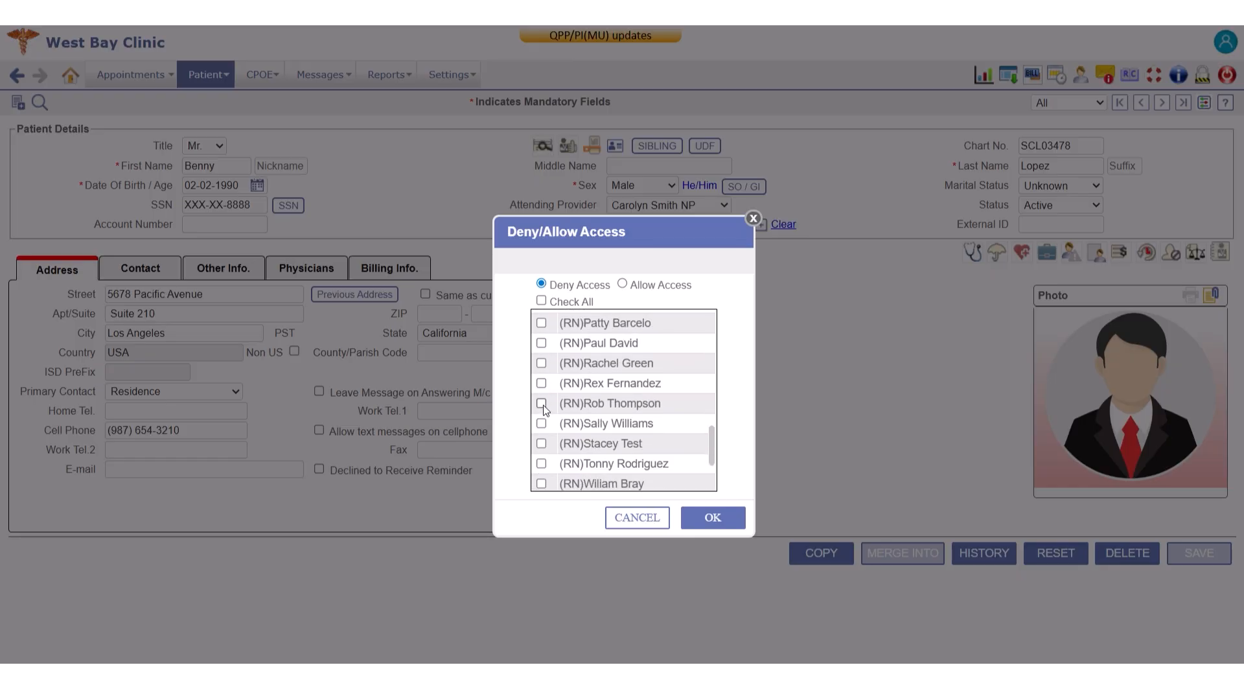
pyautogui.scroll(-2, 553, 453)
pyautogui.click(541, 439)
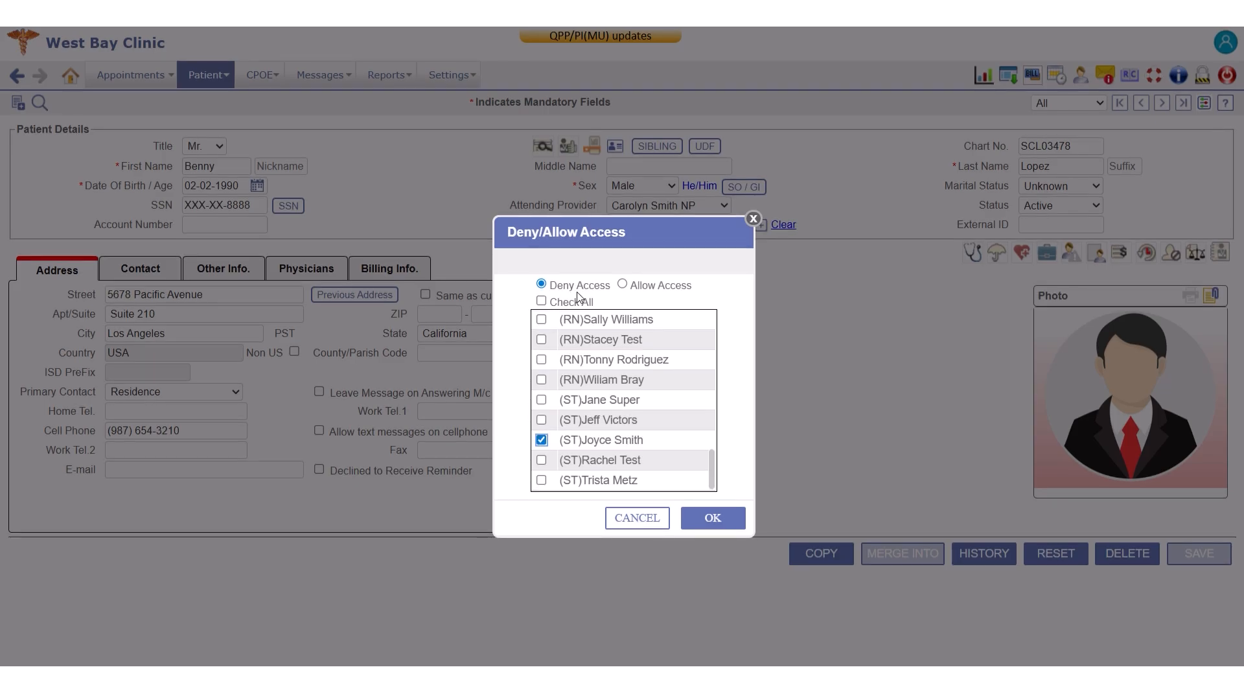
pyautogui.click(541, 340)
# Deny access to all listed users and save the patient record.
pyautogui.click(541, 300)
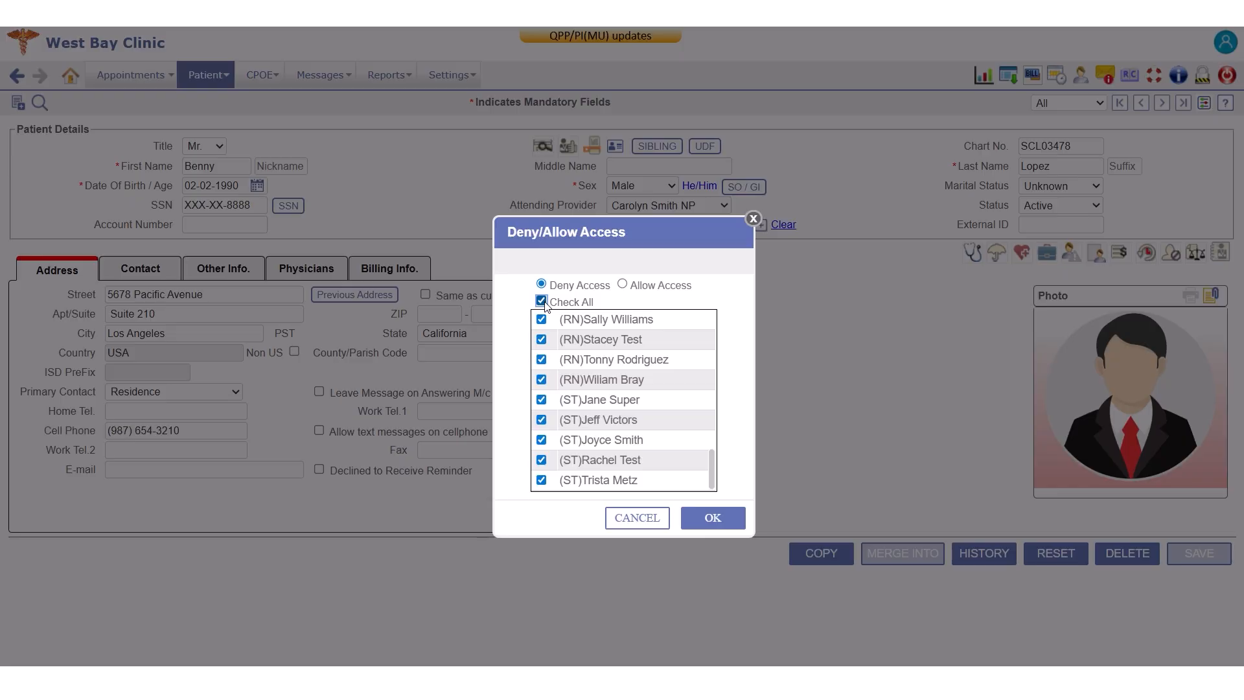
pyautogui.click(721, 522)
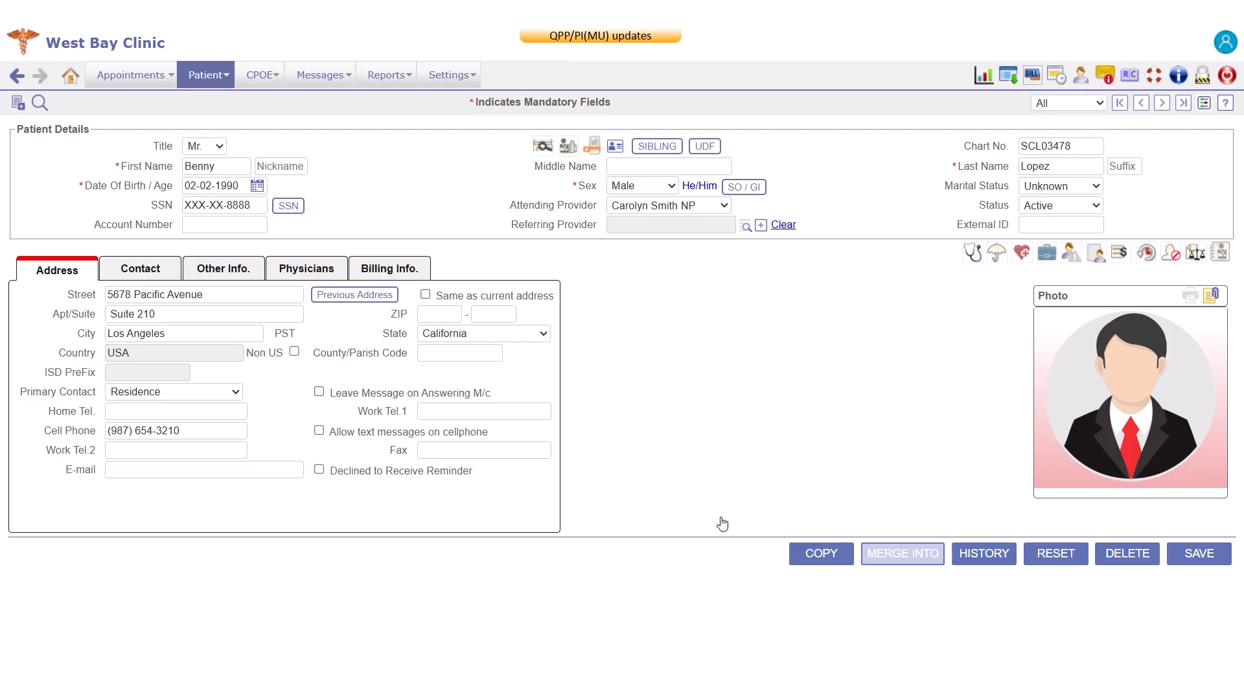
pyautogui.click(1199, 554)
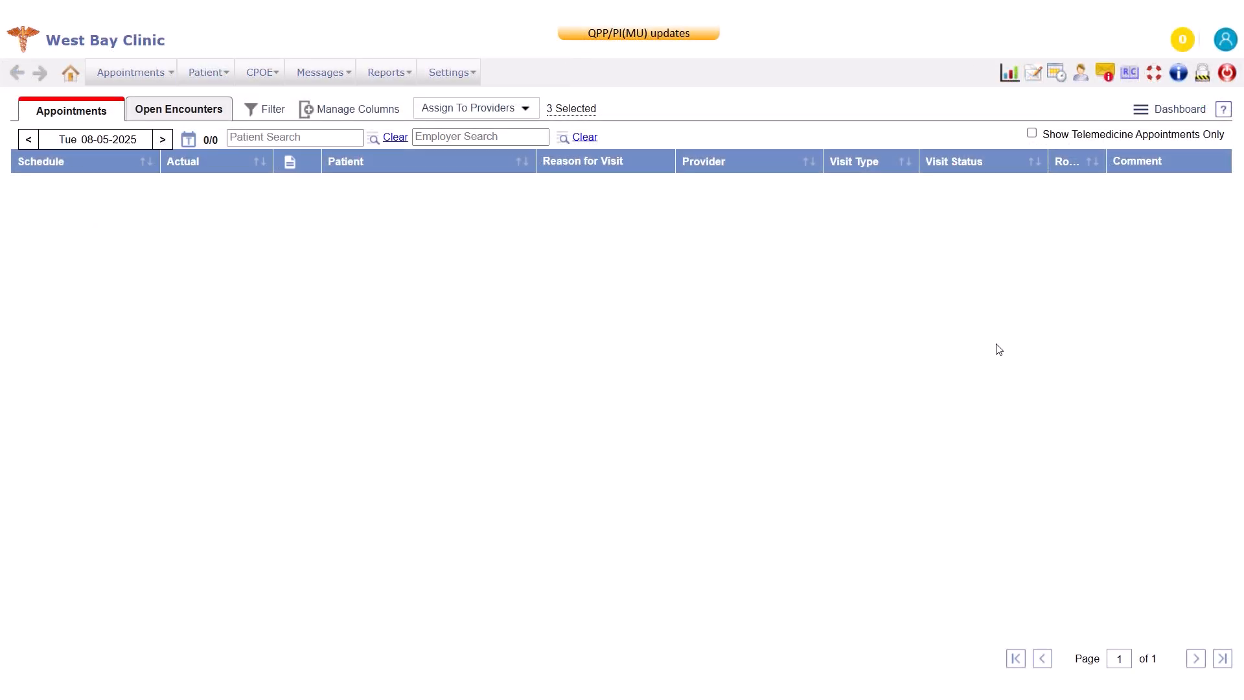
# Search for the restricted patient by first name in the encounter patient selection and try to open the chart.
pyautogui.click(228, 73)
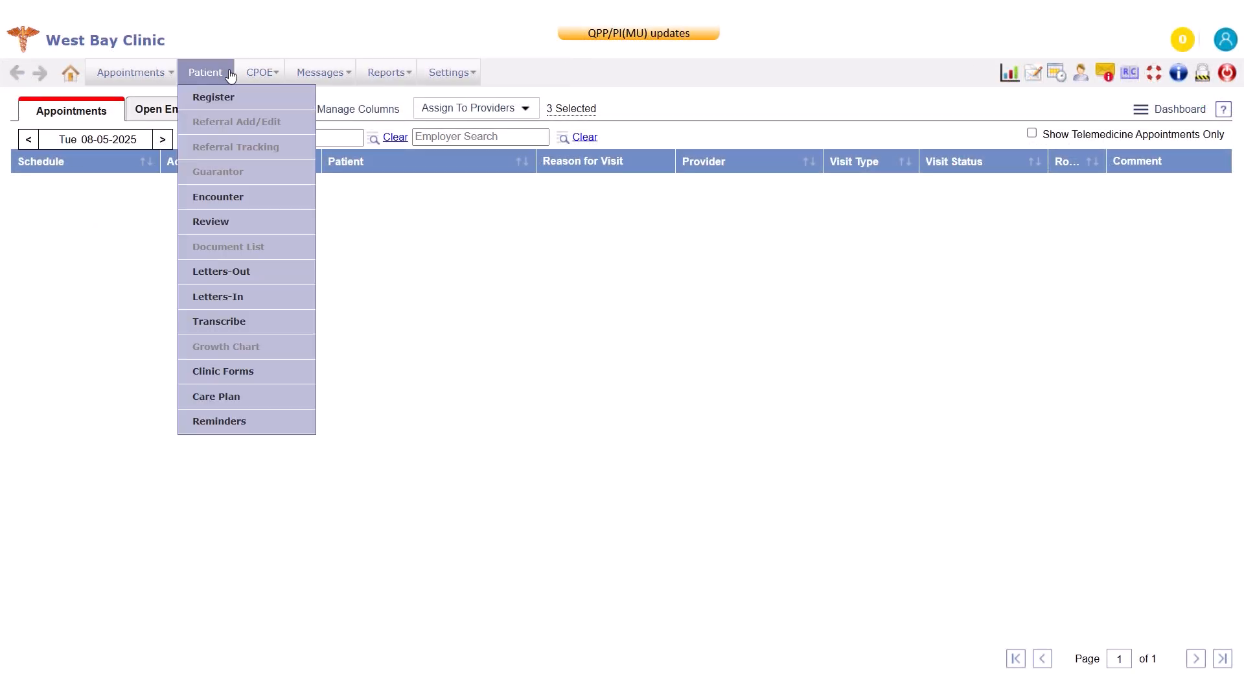
pyautogui.click(269, 204)
pyautogui.click(259, 122)
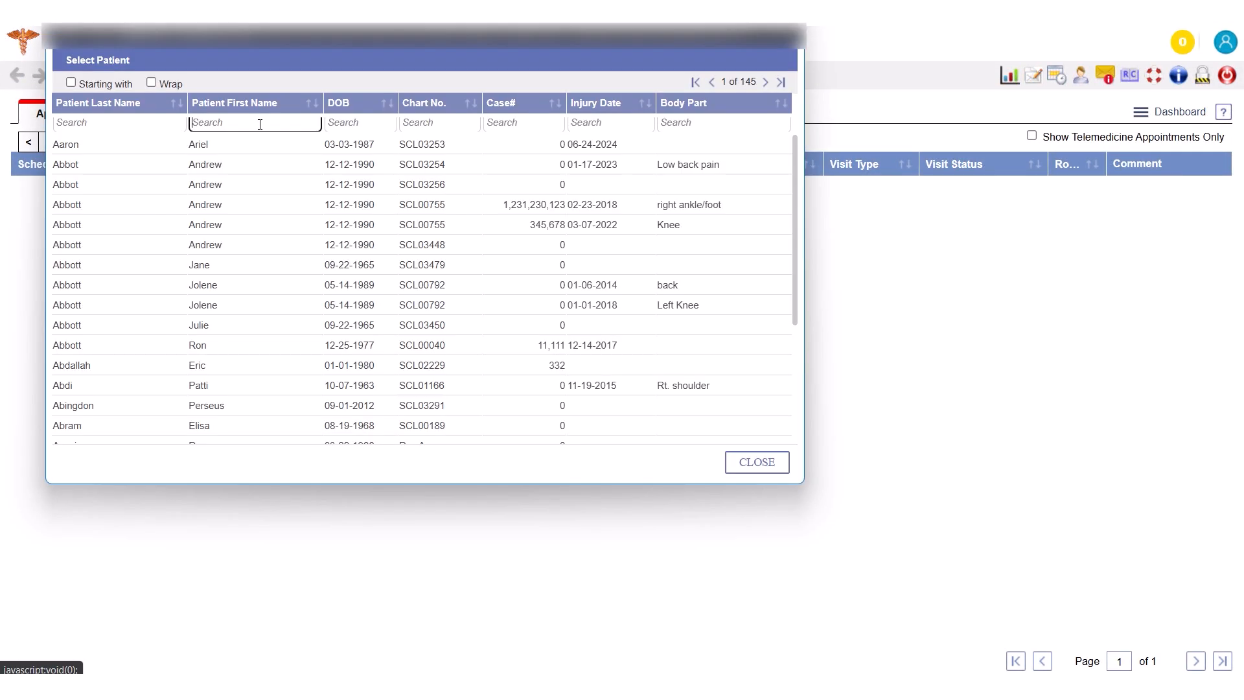
pyautogui.write('Benn')
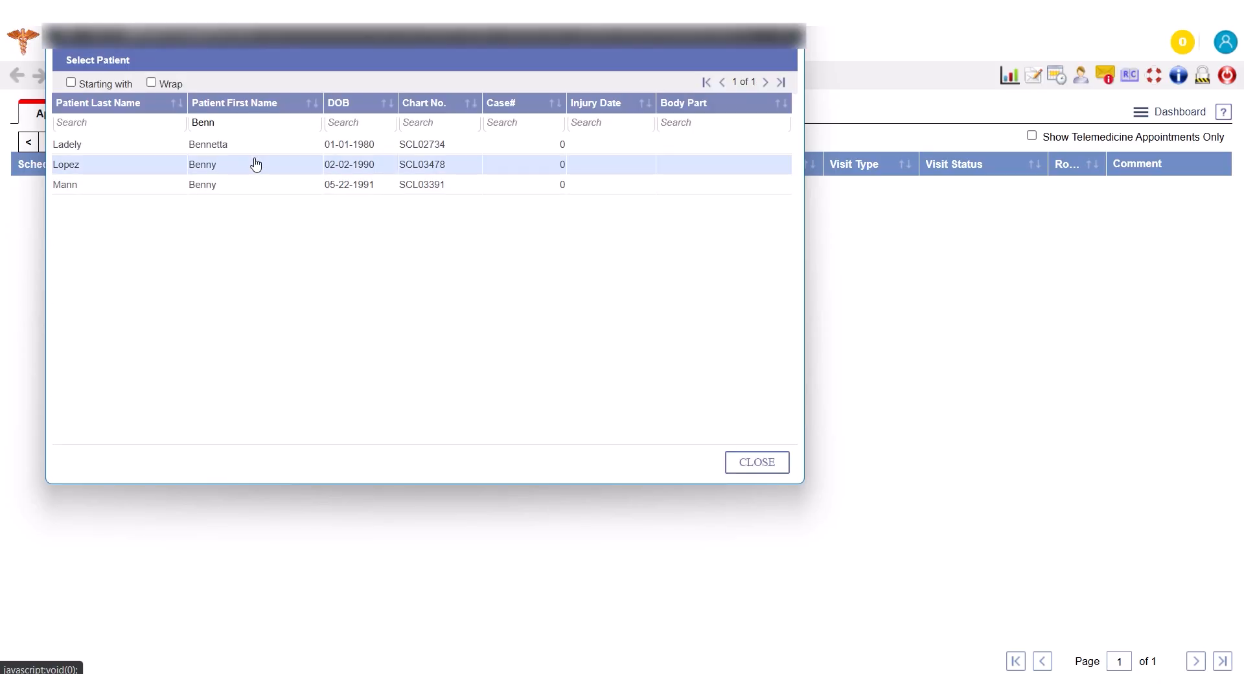
pyautogui.click(256, 164)
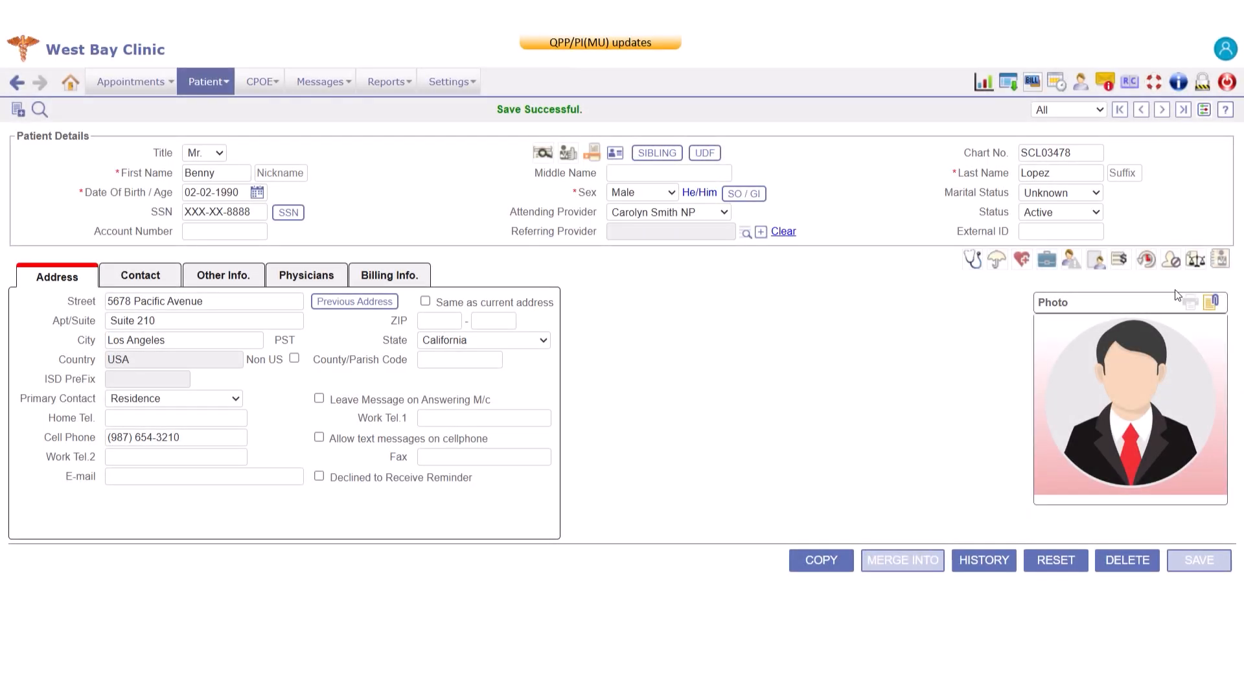
# Switch the patient's access setting to Allow Access for all listed users and save the record.
pyautogui.click(1170, 259)
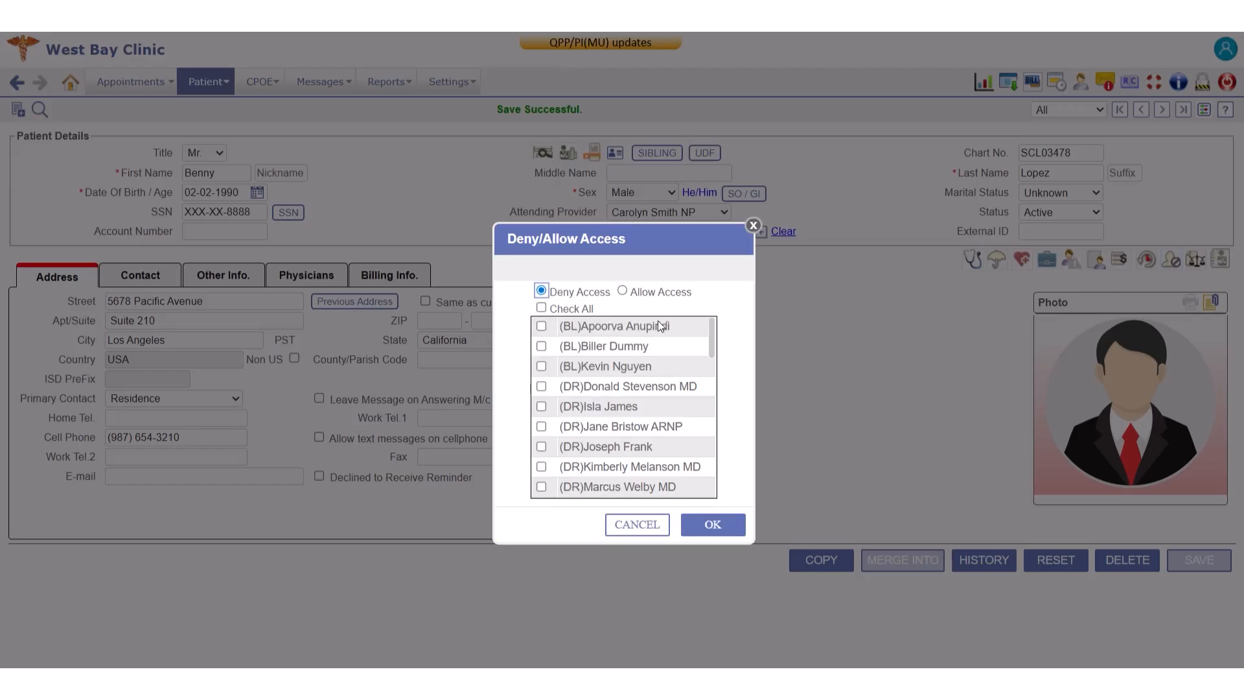
pyautogui.click(622, 291)
pyautogui.click(541, 487)
pyautogui.click(542, 467)
pyautogui.click(541, 309)
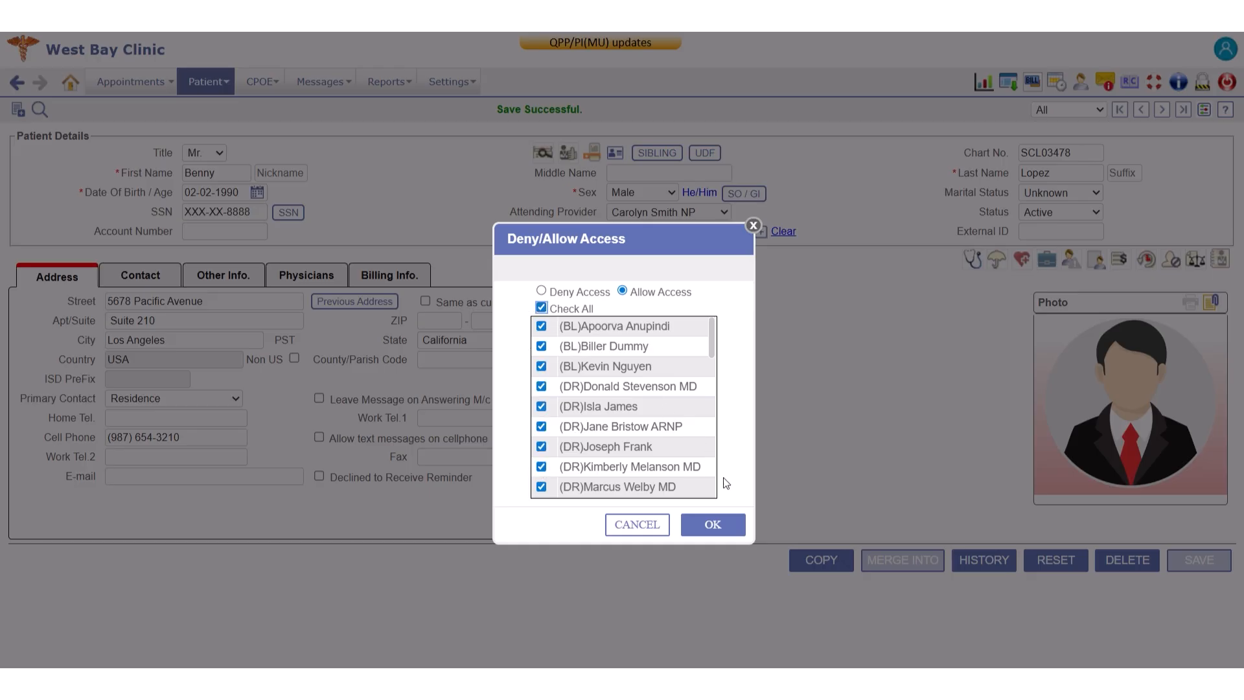
pyautogui.click(713, 525)
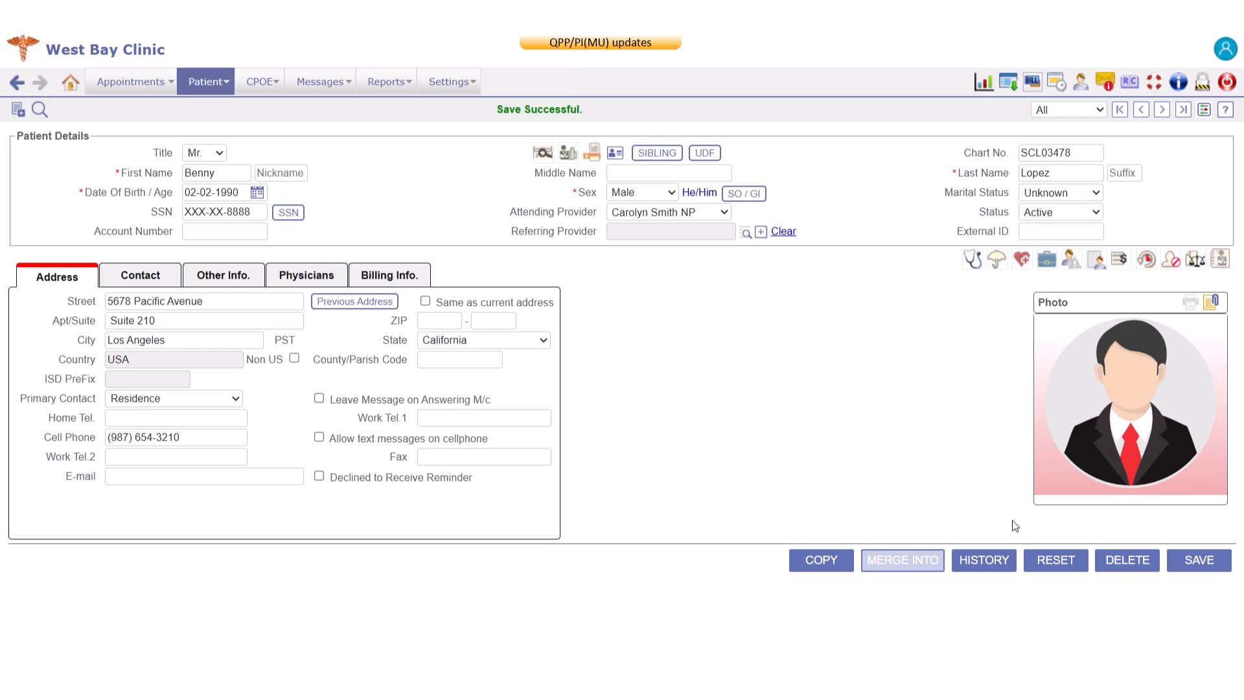
pyautogui.click(1214, 569)
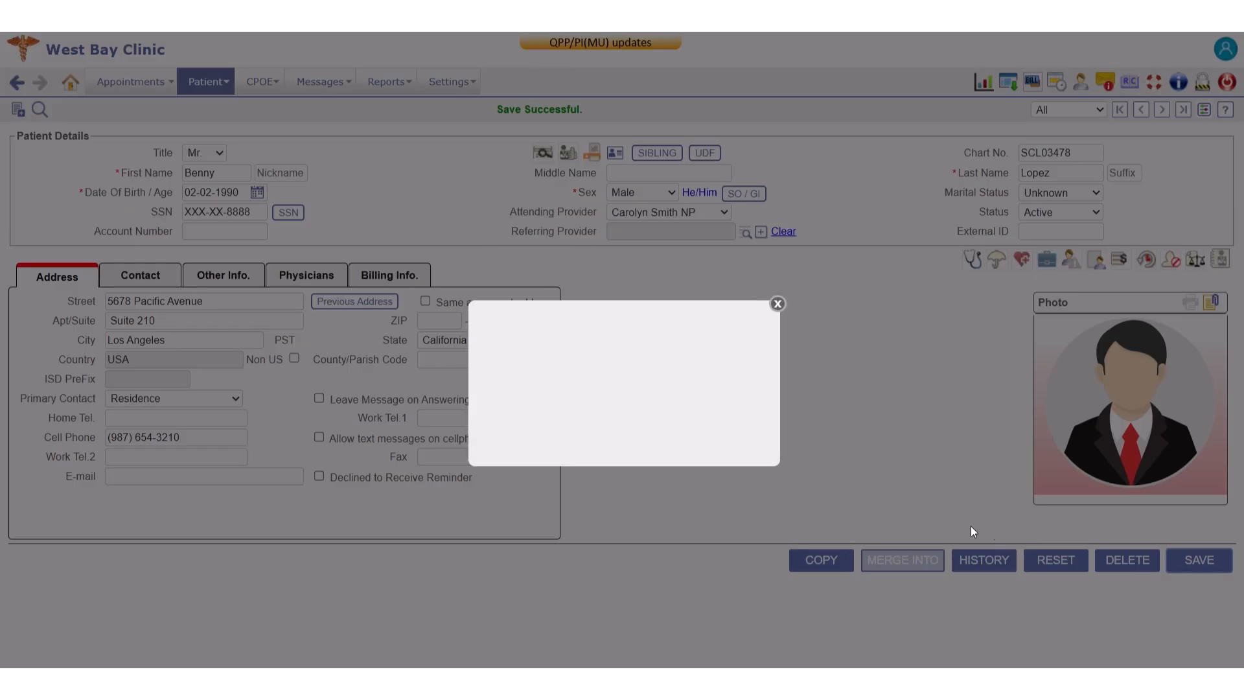
pyautogui.click(658, 450)
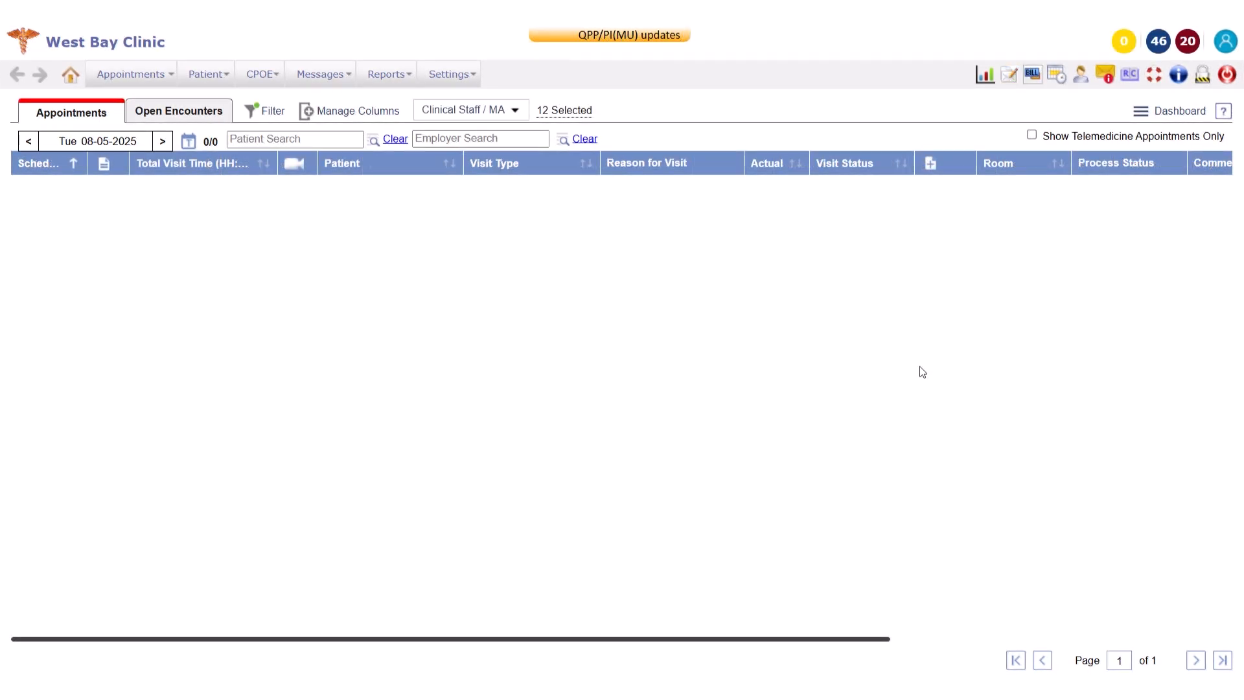
# Search for the restricted patient by first name for registration and use Break Glass to open the record.
pyautogui.click(207, 75)
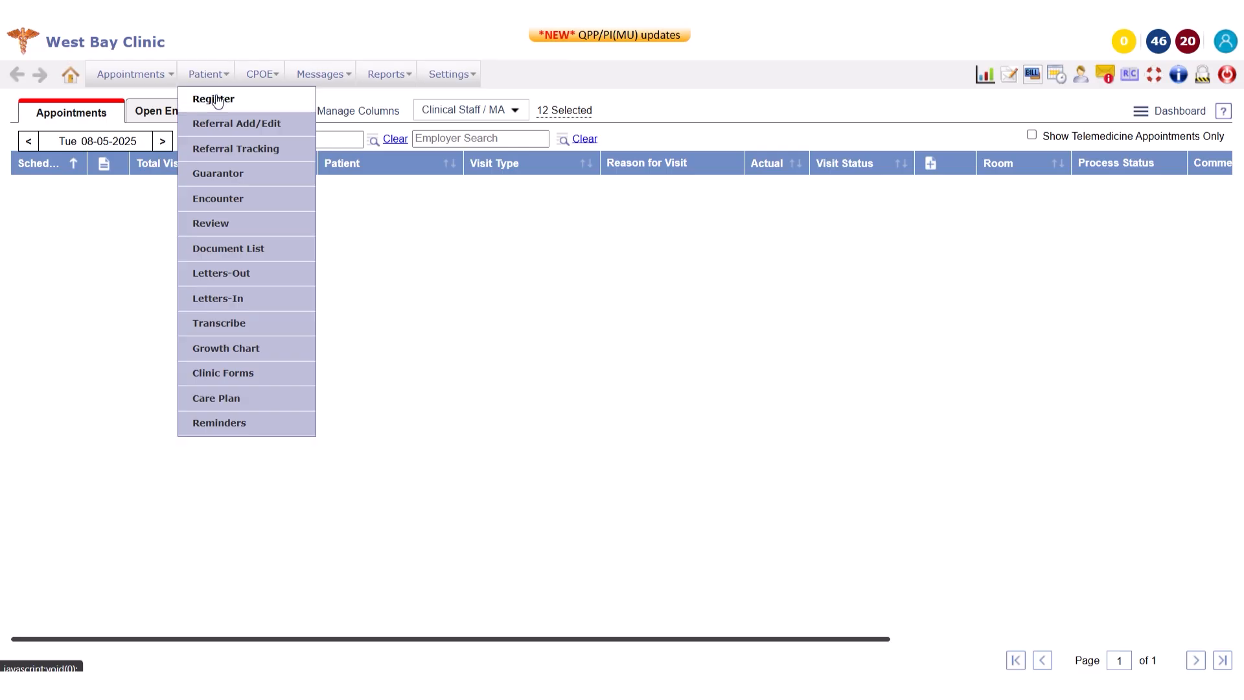
pyautogui.click(213, 98)
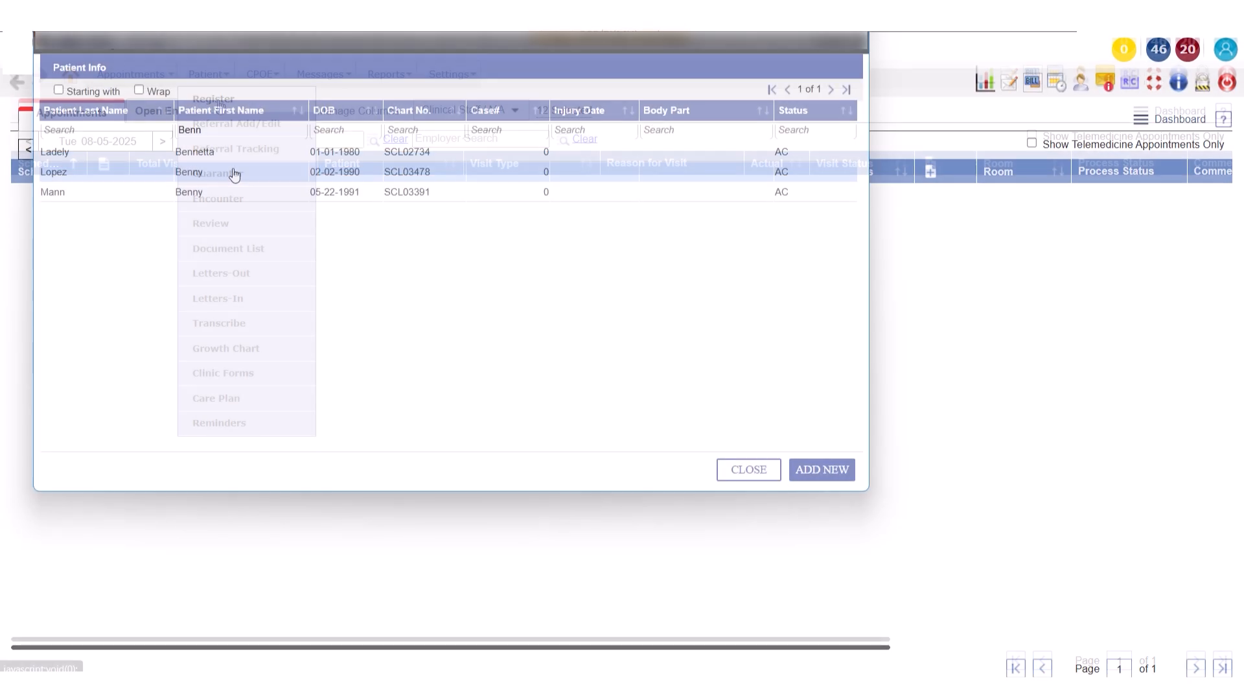
pyautogui.click(235, 172)
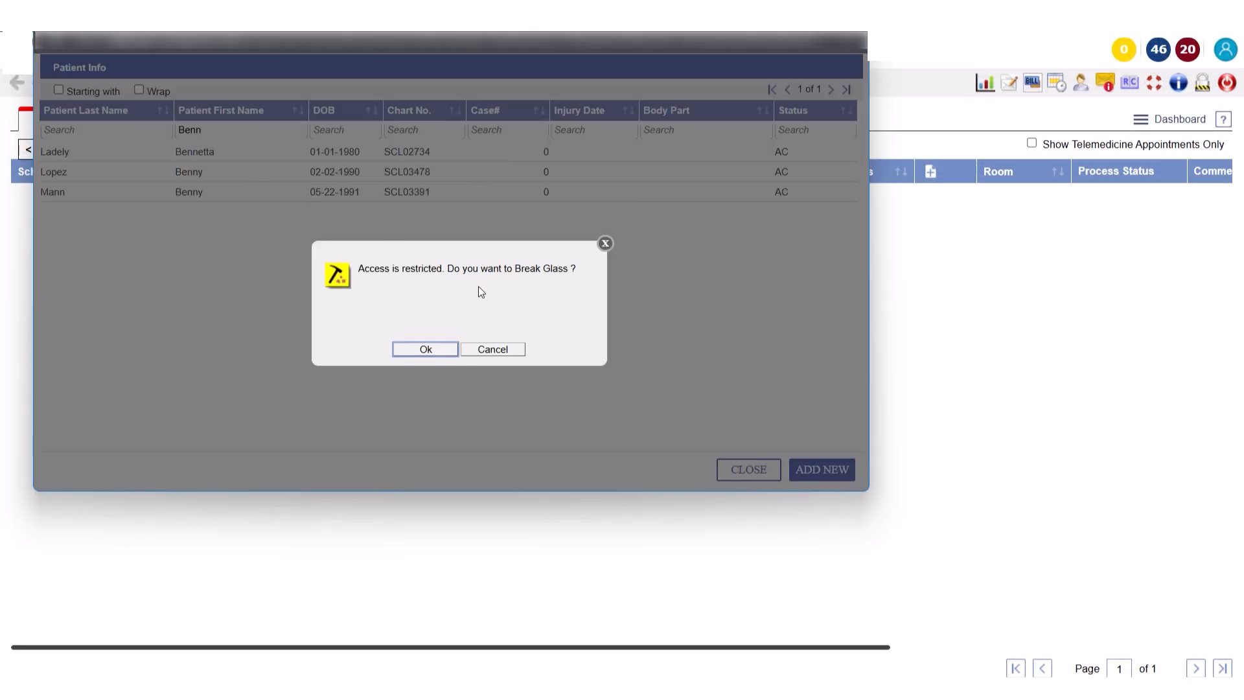
pyautogui.click(438, 353)
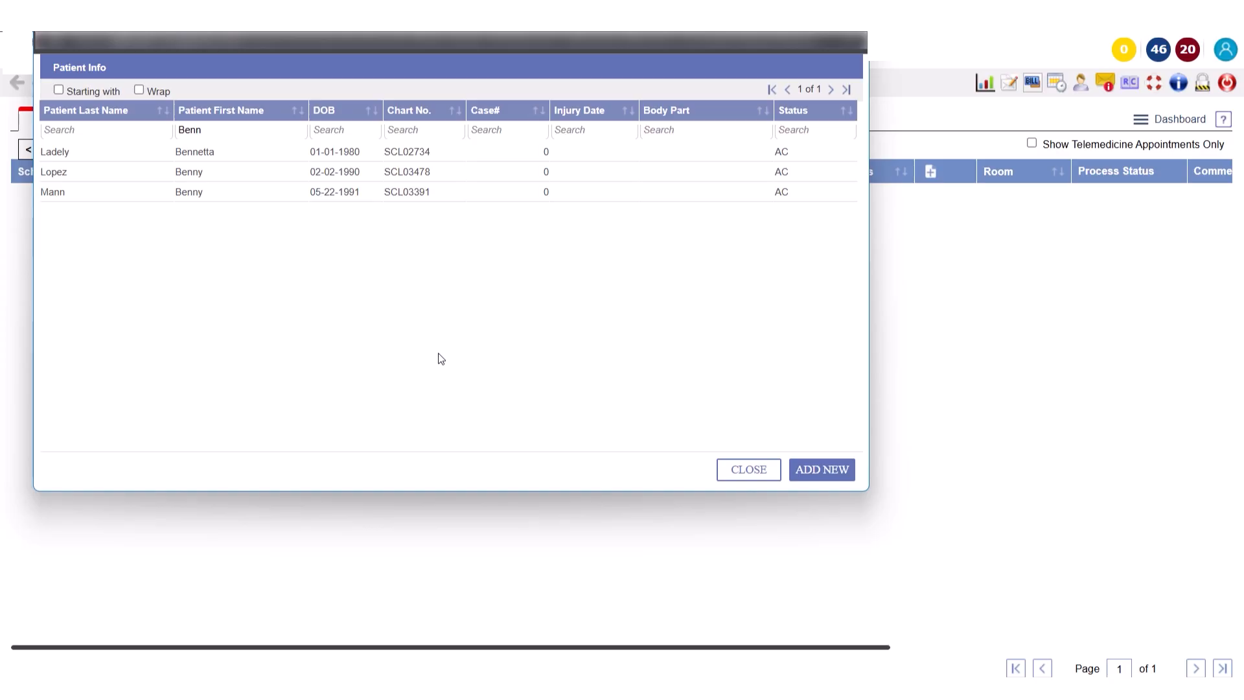
pyautogui.click(282, 184)
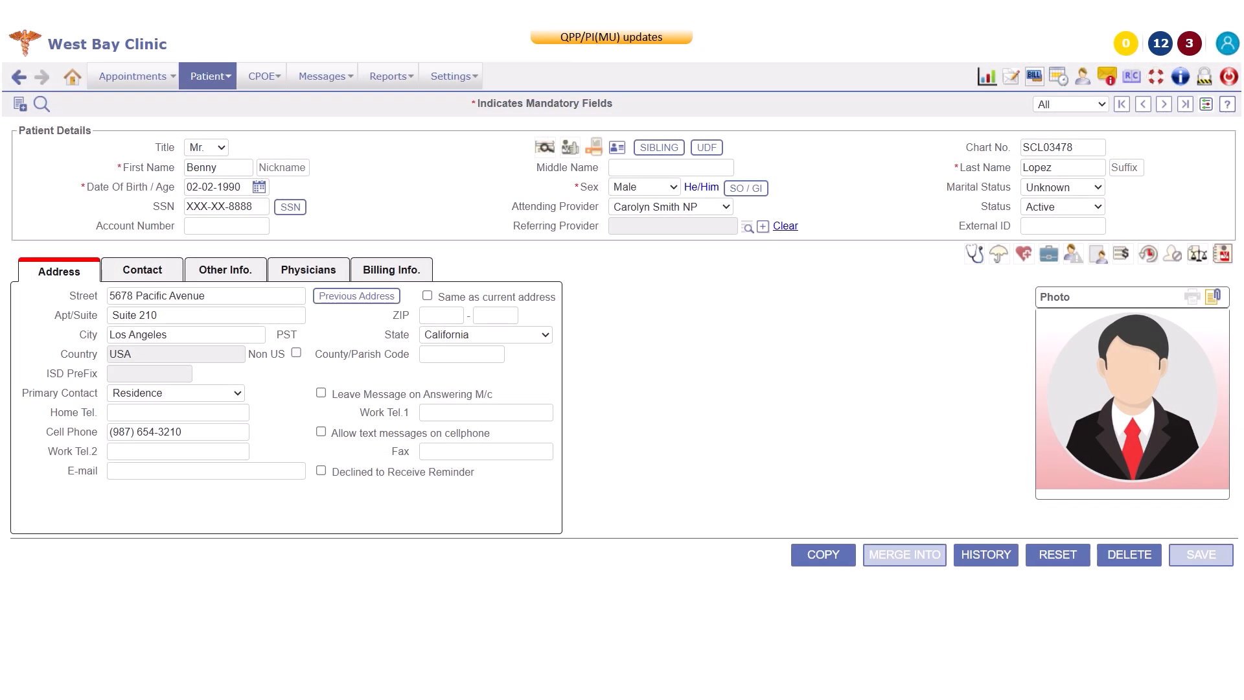